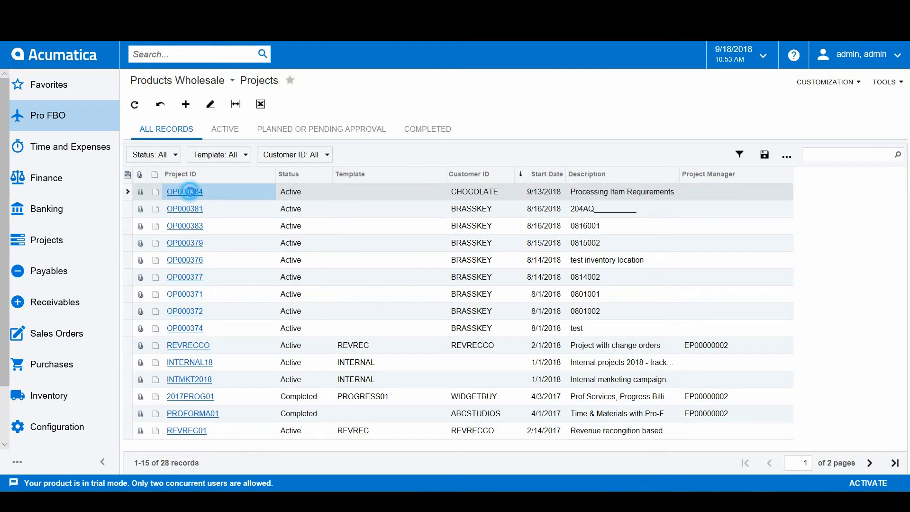
Step: Open project OP000384, view its cost budget and bring up its item requirements
{"action": "left_click", "coordinate": [190, 194]}
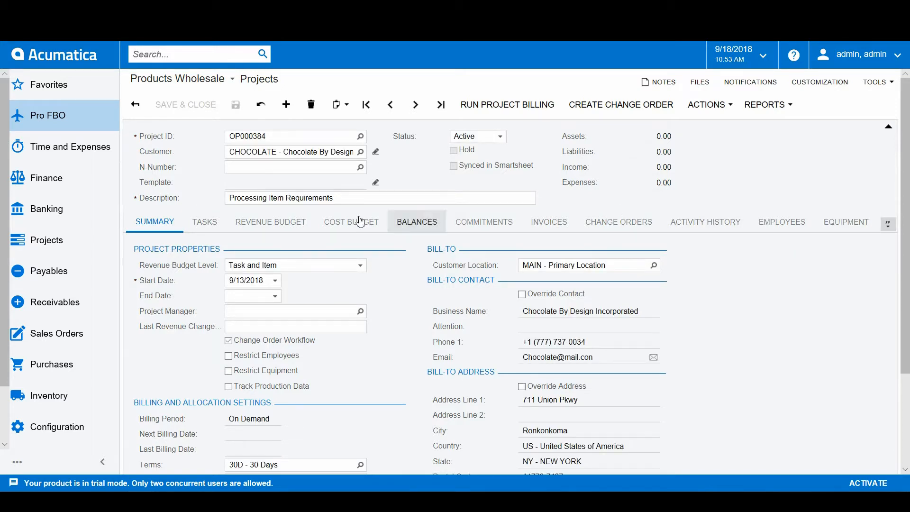
{"action": "left_click", "coordinate": [343, 227]}
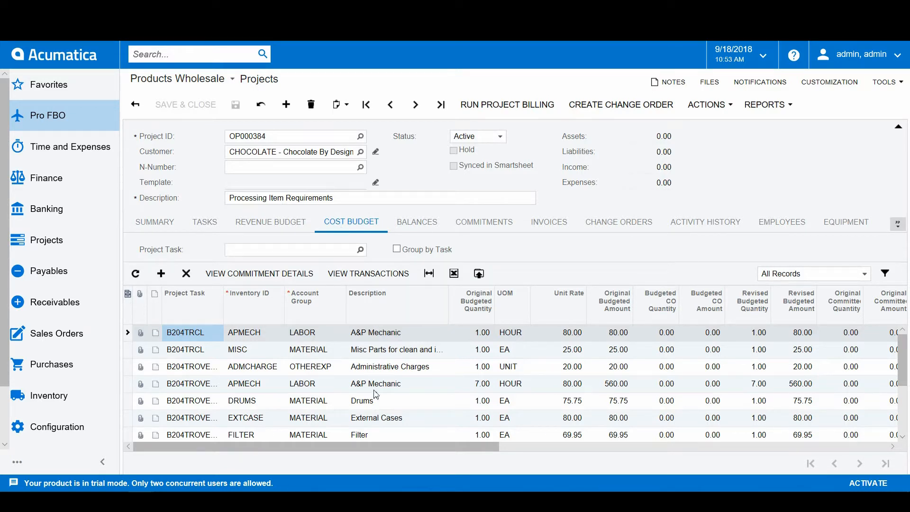
{"action": "left_click", "coordinate": [897, 223]}
{"action": "left_click", "coordinate": [884, 323]}
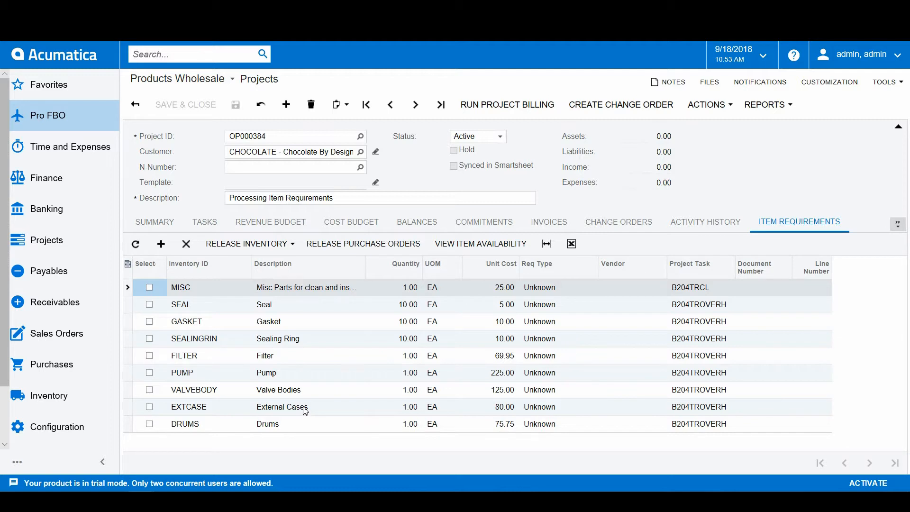
Step: Check the warehouse availability of the MISC and PUMP items in the item requirements
{"action": "left_click", "coordinate": [244, 290]}
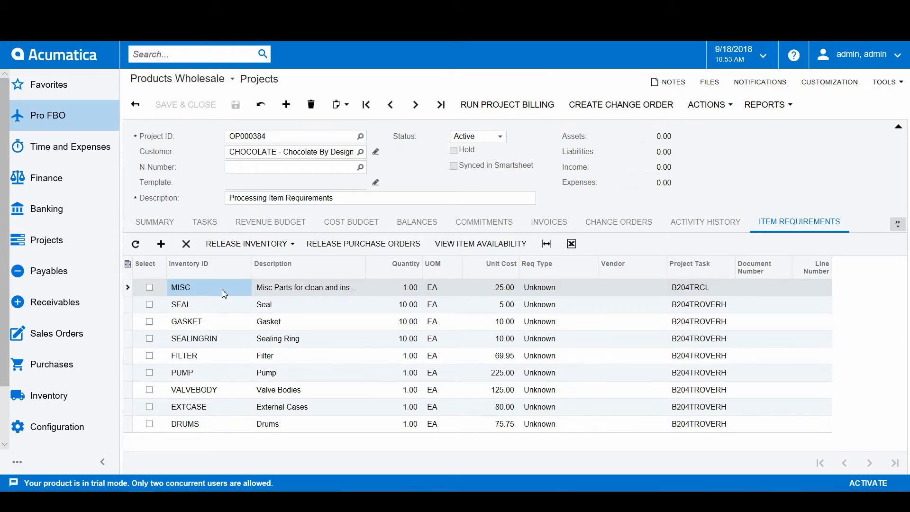
{"action": "left_click", "coordinate": [495, 250]}
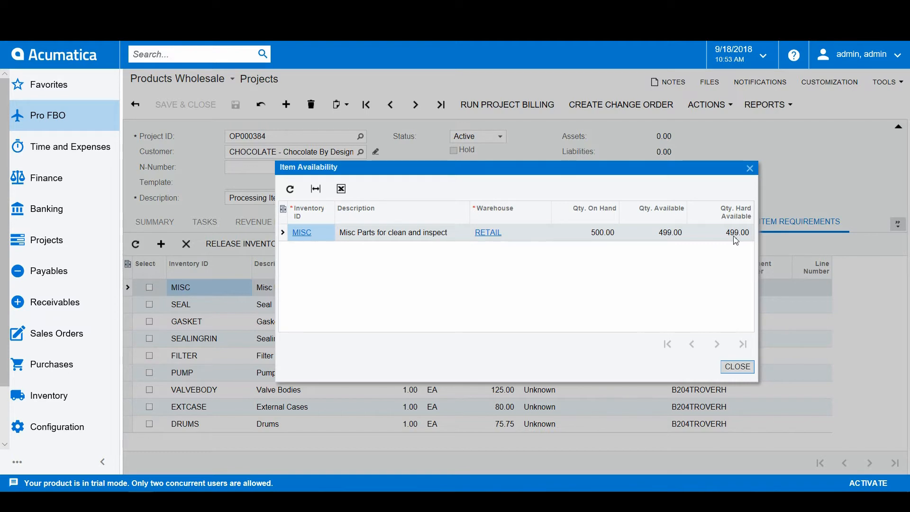
{"action": "left_click", "coordinate": [748, 369]}
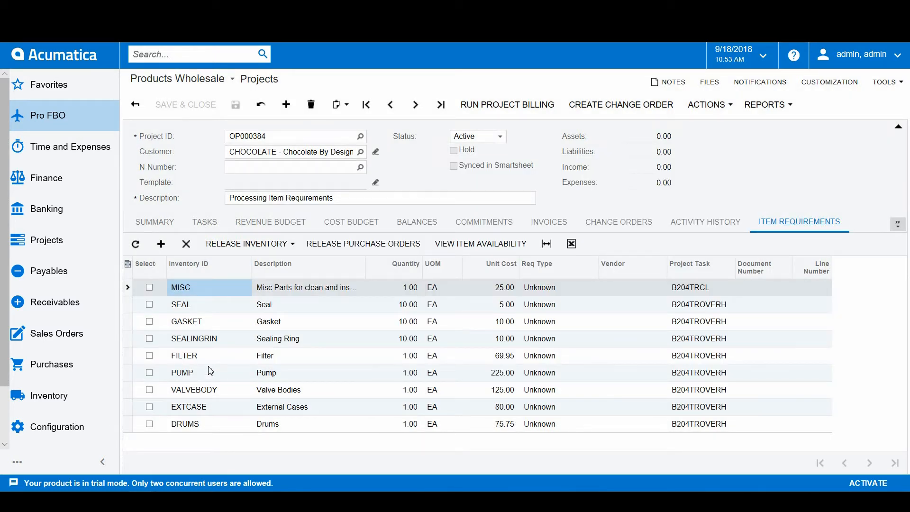
{"action": "left_click", "coordinate": [210, 372]}
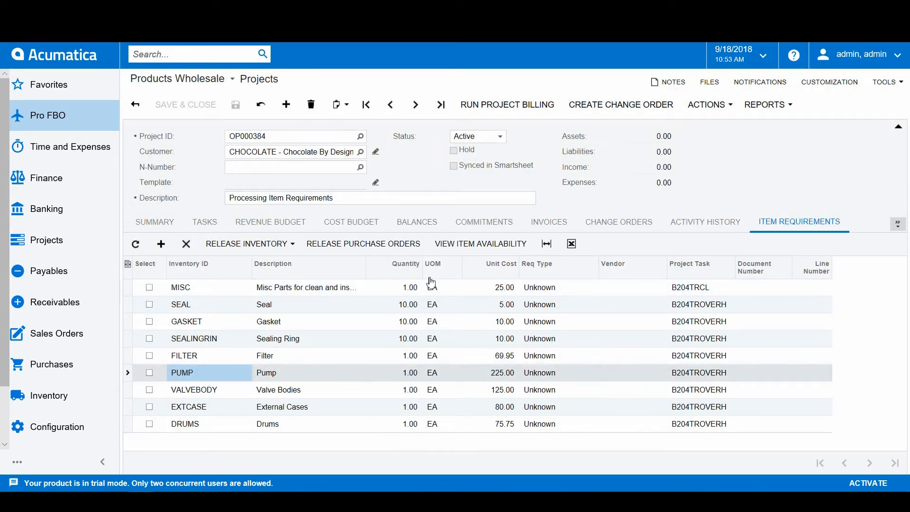
{"action": "left_click", "coordinate": [489, 244]}
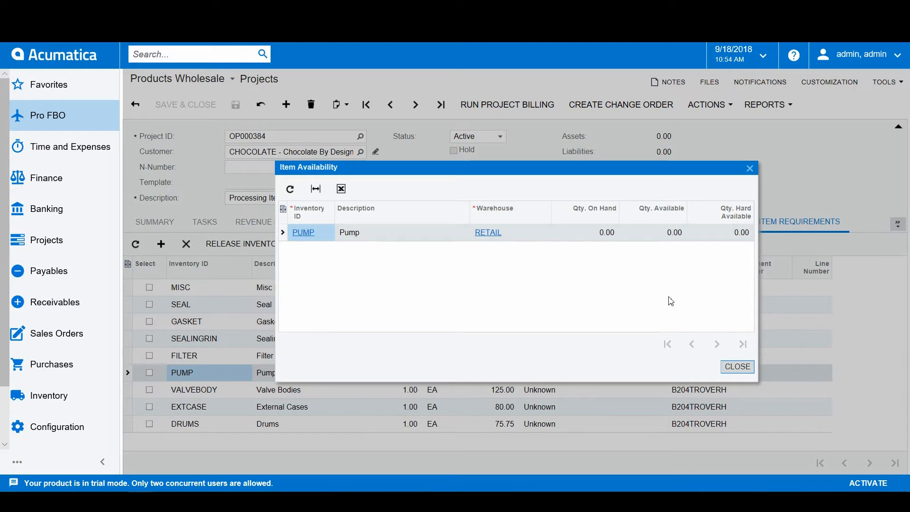
{"action": "left_click", "coordinate": [738, 367]}
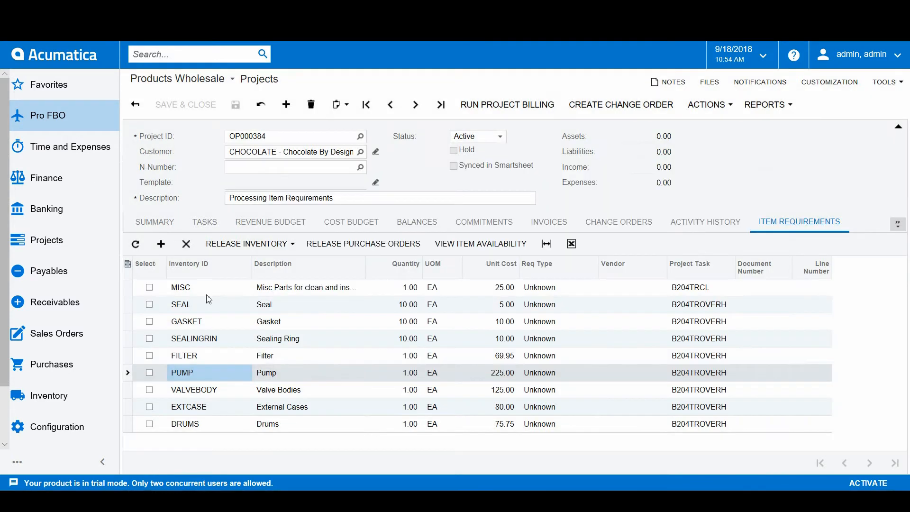
Step: Select the MISC requirement line, set its requirement type to Inventory and save the project
{"action": "left_click", "coordinate": [149, 288]}
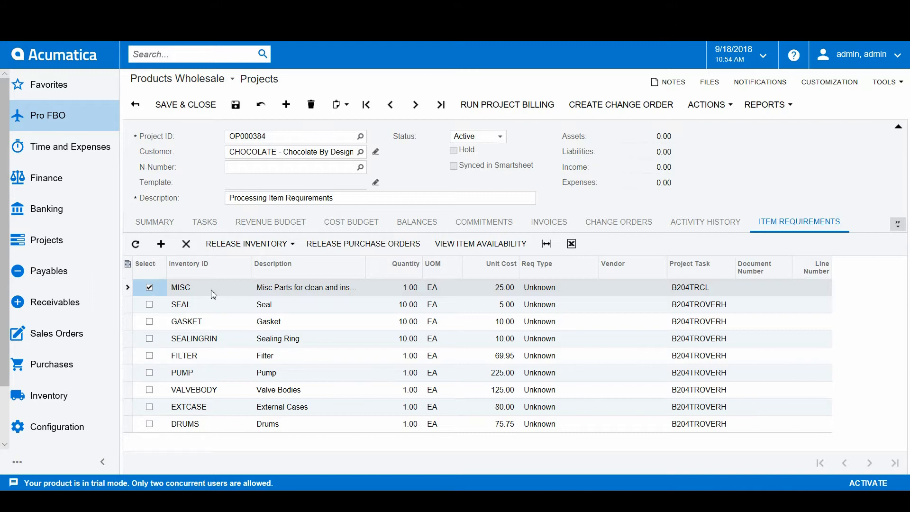
{"action": "left_click", "coordinate": [214, 293]}
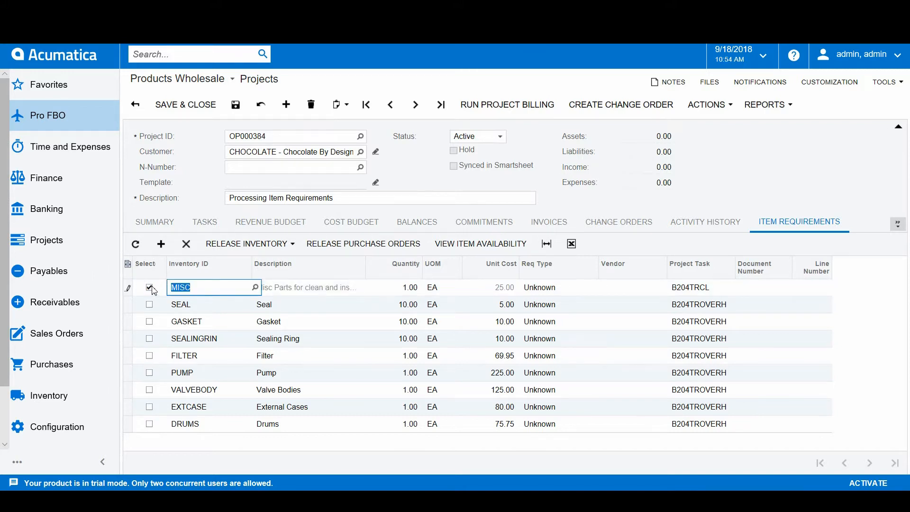
{"action": "left_click", "coordinate": [566, 289]}
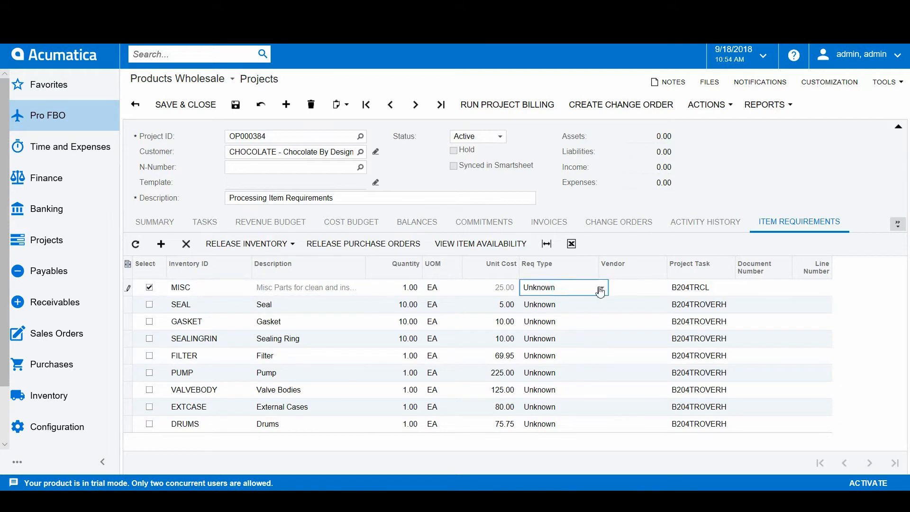
{"action": "left_click", "coordinate": [600, 289]}
{"action": "left_click", "coordinate": [569, 313]}
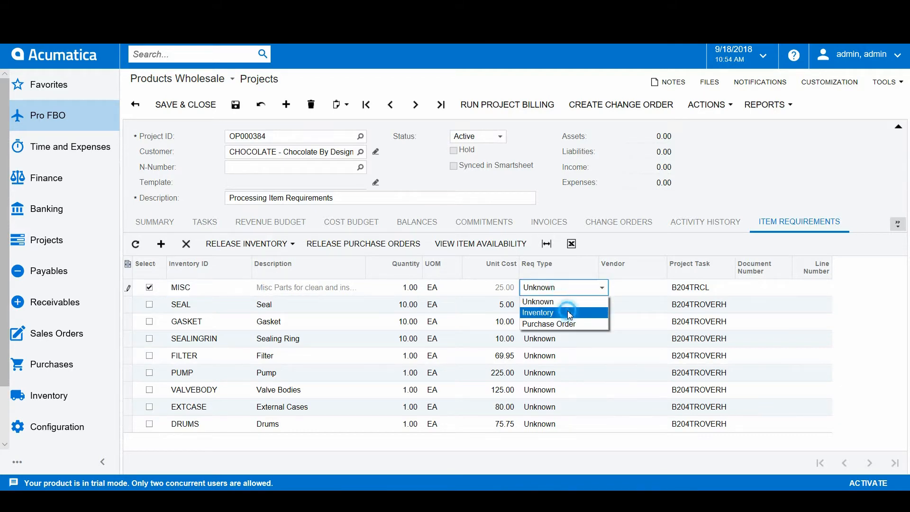
{"action": "left_click", "coordinate": [235, 104]}
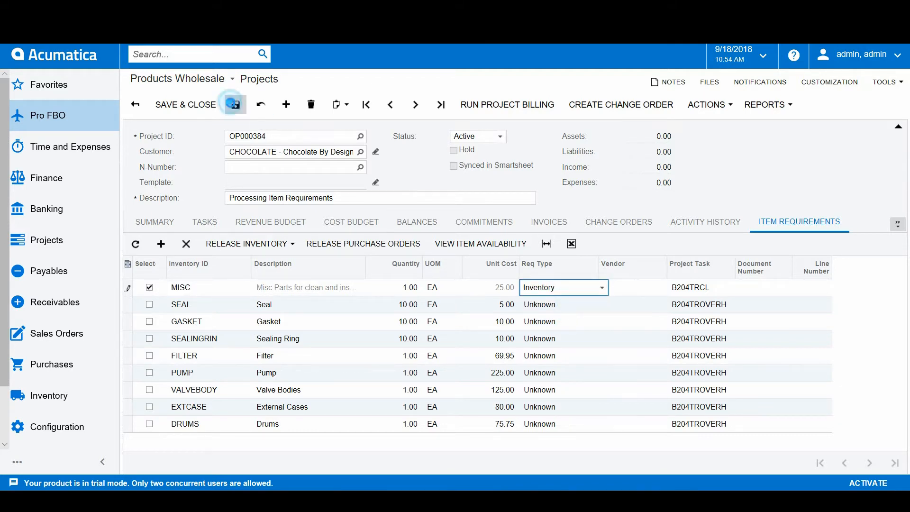
Step: Release the selected MISC line as an inventory issue and review the generated issue document
{"action": "left_click", "coordinate": [282, 246]}
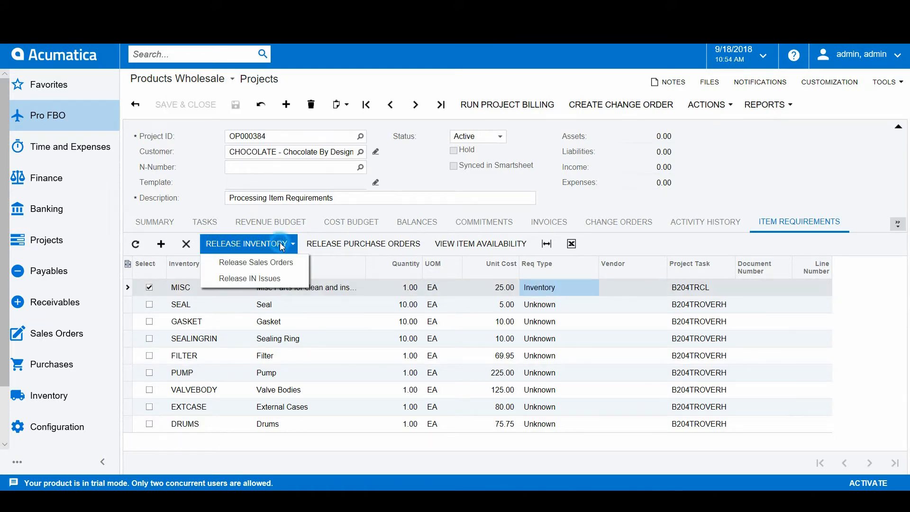
{"action": "left_click", "coordinate": [272, 282]}
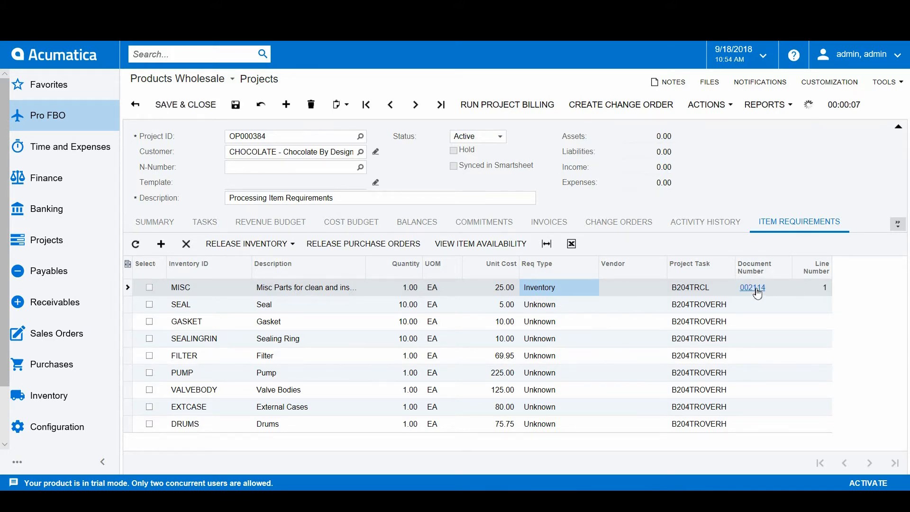
{"action": "left_click", "coordinate": [756, 288]}
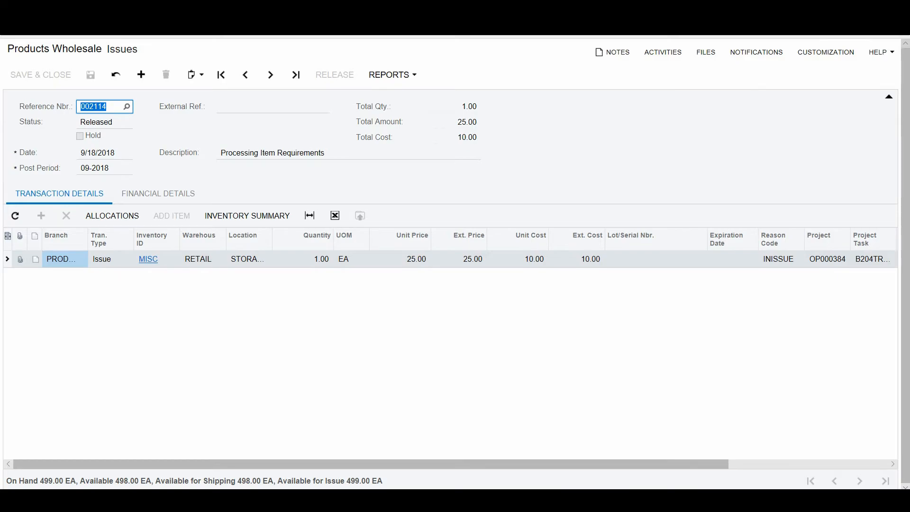
{"action": "left_click", "coordinate": [894, 13]}
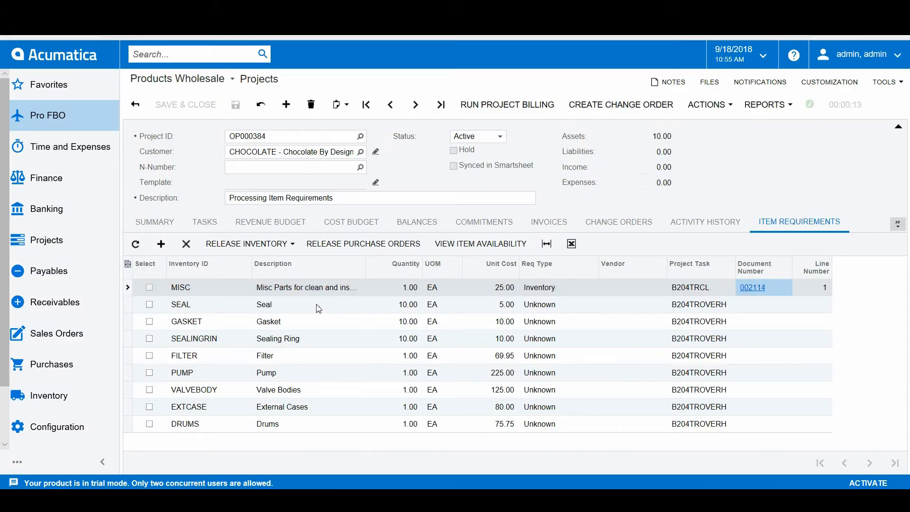
Step: Check the warehouse availability of the SEAL item
{"action": "left_click", "coordinate": [206, 308]}
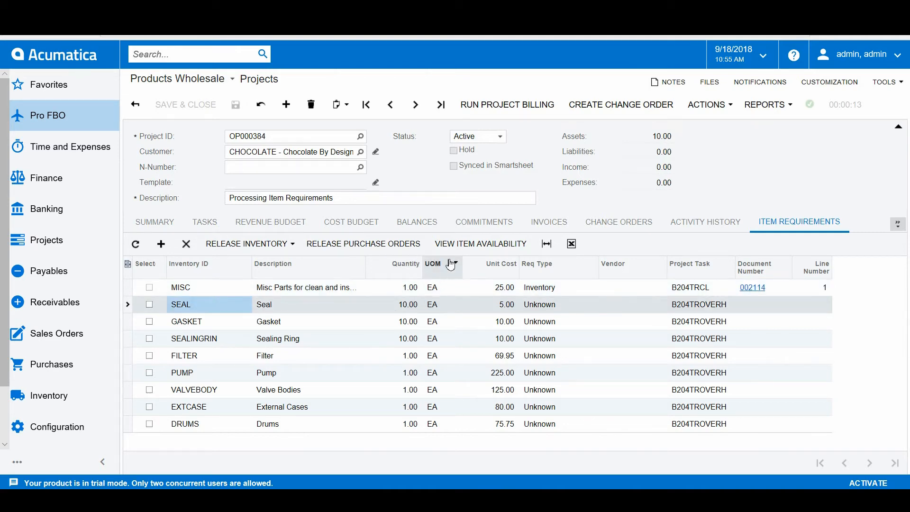
{"action": "left_click", "coordinate": [476, 251]}
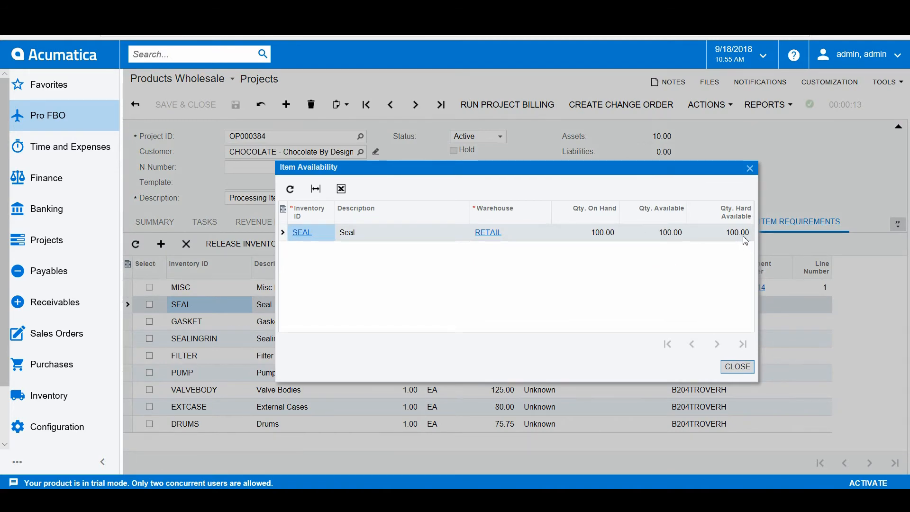
{"action": "left_click", "coordinate": [736, 366]}
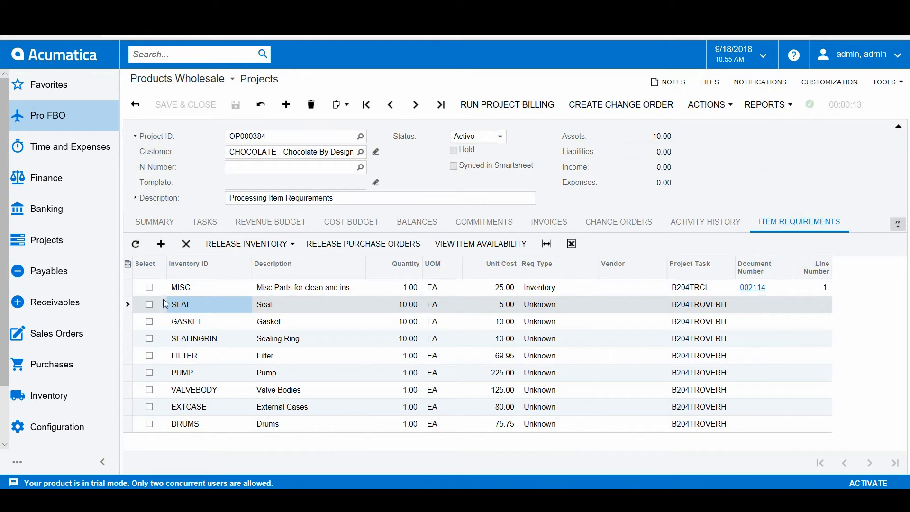
Step: Select the SEAL requirement line, set its requirement type to Inventory and save the project
{"action": "left_click", "coordinate": [150, 305]}
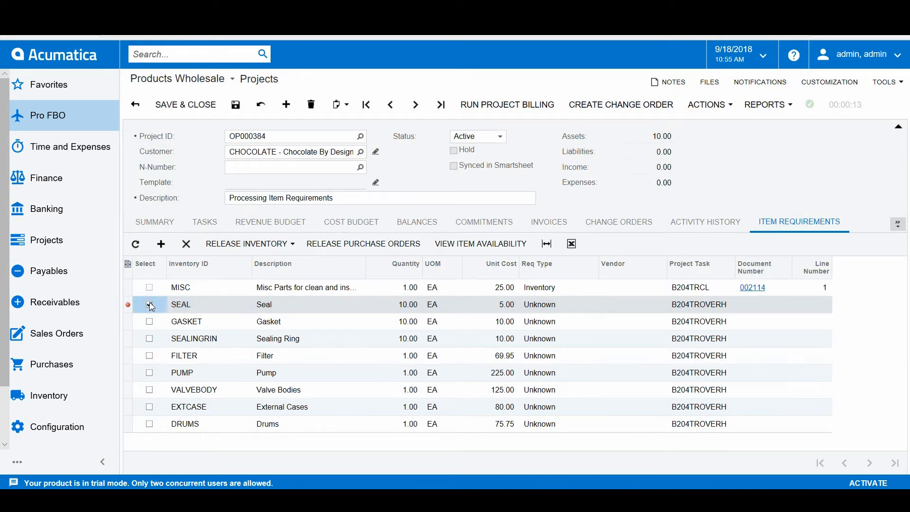
{"action": "left_click", "coordinate": [600, 306]}
{"action": "left_click", "coordinate": [603, 307]}
{"action": "left_click", "coordinate": [573, 329]}
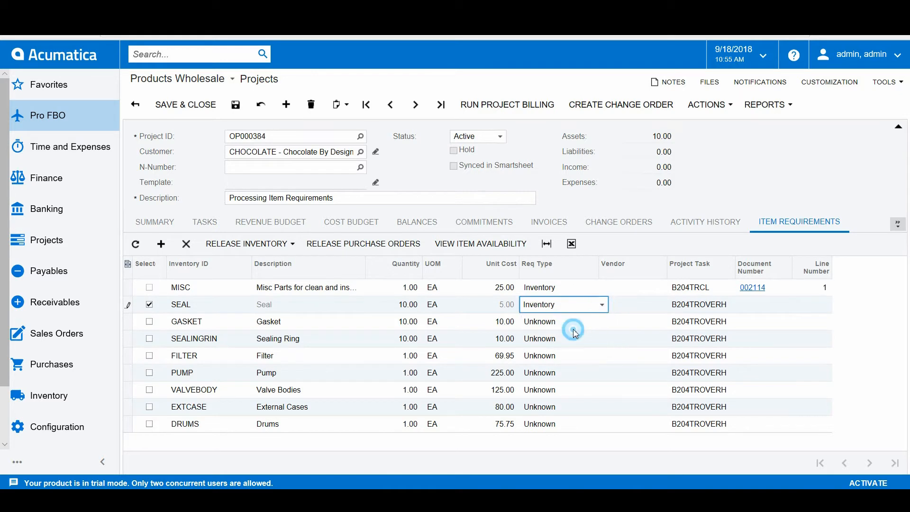
{"action": "left_click", "coordinate": [235, 104]}
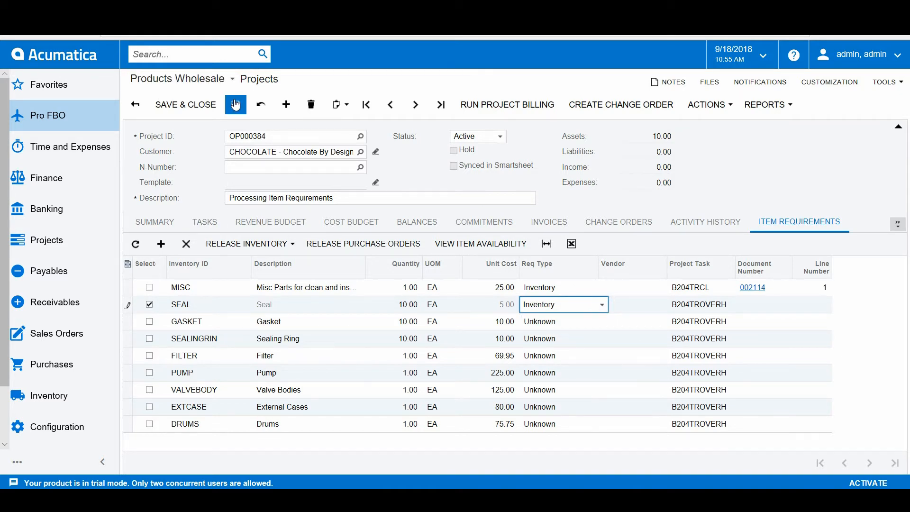
Step: Release the selected SEAL line as a sales order and check the project and project task on the generated order
{"action": "left_click", "coordinate": [277, 244]}
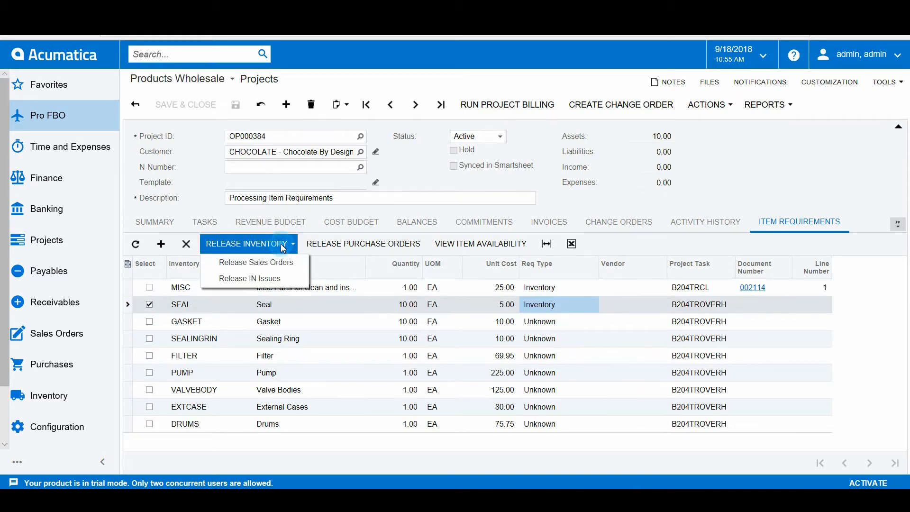
{"action": "left_click", "coordinate": [278, 269]}
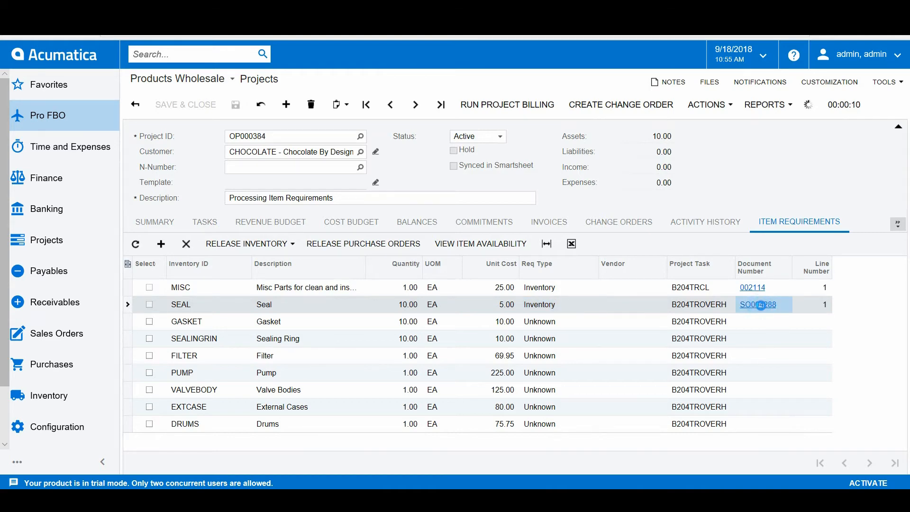
{"action": "left_click", "coordinate": [760, 305]}
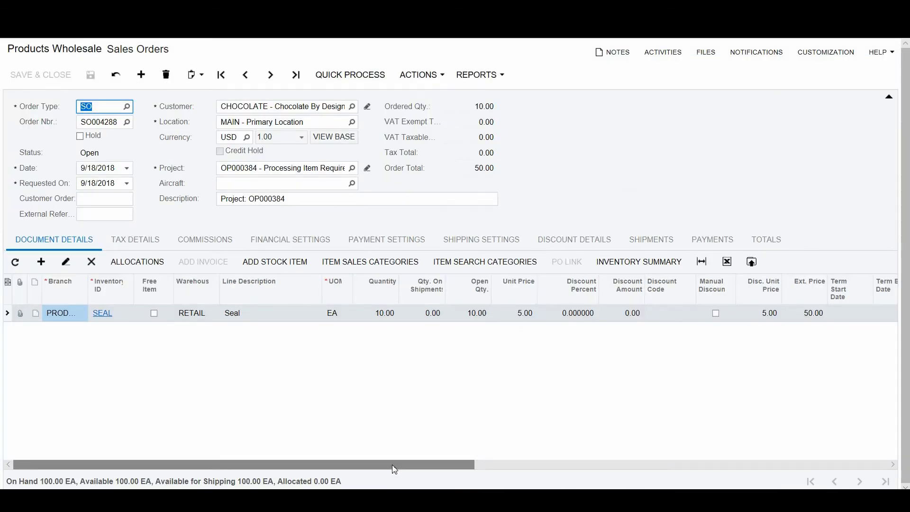
{"action": "left_click_drag", "start_coordinate": [394, 469], "coordinate": [807, 486]}
{"action": "left_click", "coordinate": [254, 169]}
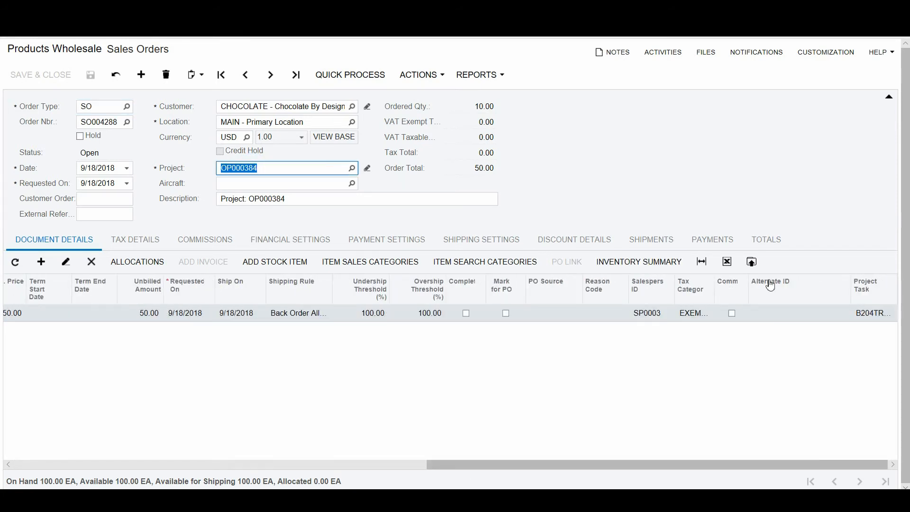
{"action": "left_click", "coordinate": [869, 312]}
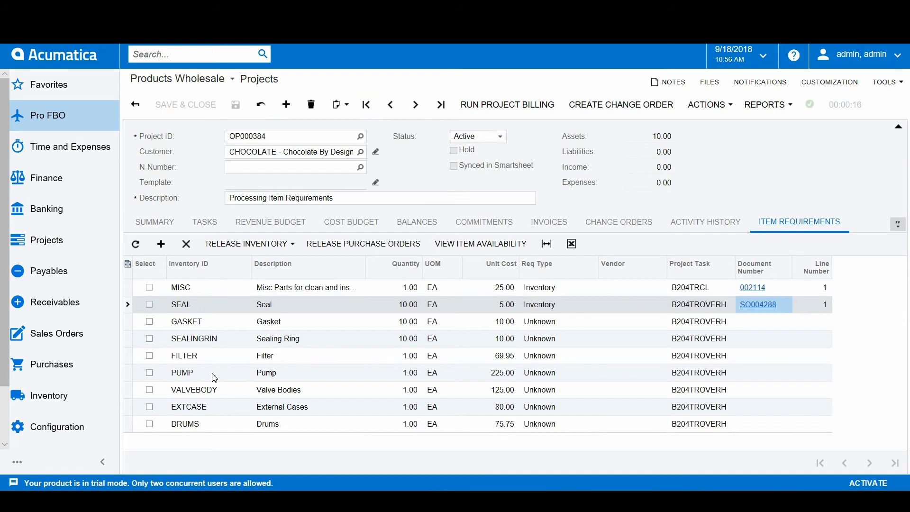
Step: Check the warehouse availability of the FILTER and VALVEBODY items
{"action": "left_click", "coordinate": [214, 356]}
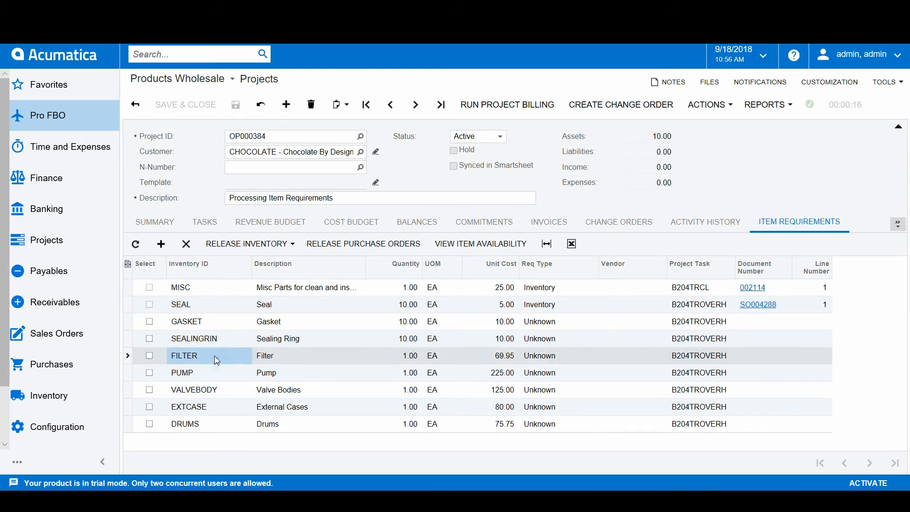
{"action": "left_click", "coordinate": [474, 246]}
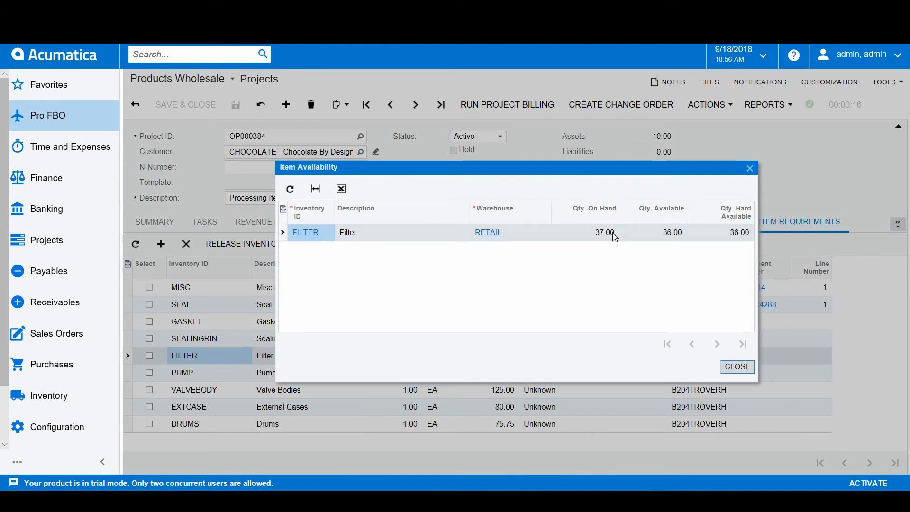
{"action": "left_click", "coordinate": [750, 168]}
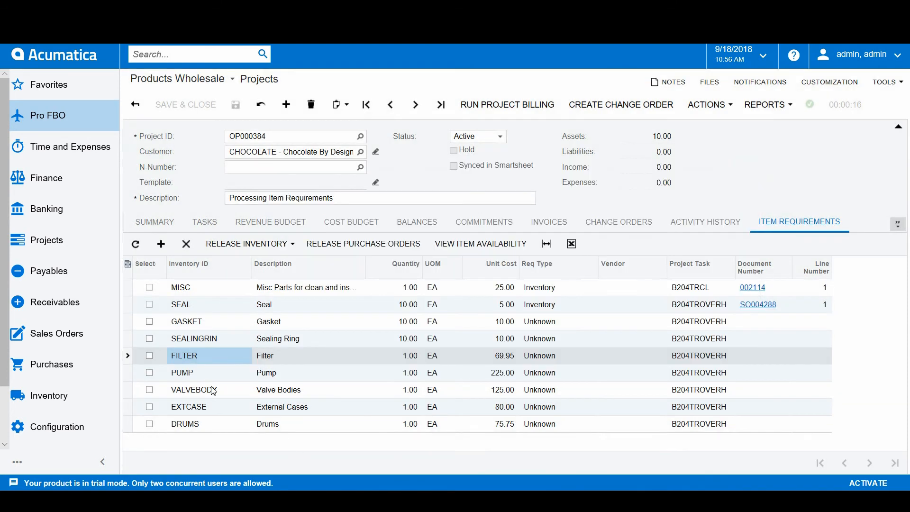
{"action": "left_click", "coordinate": [209, 389]}
{"action": "left_click", "coordinate": [504, 242]}
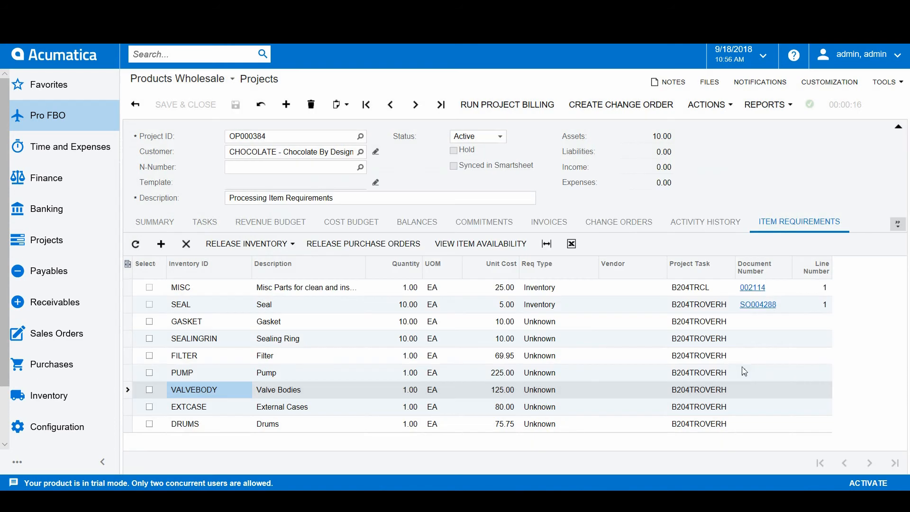
{"action": "left_click", "coordinate": [740, 368]}
Step: Select the PUMP requirement line, set its requirement type to Purchase Order and assign vendor AAVENDOR
{"action": "left_click", "coordinate": [150, 373]}
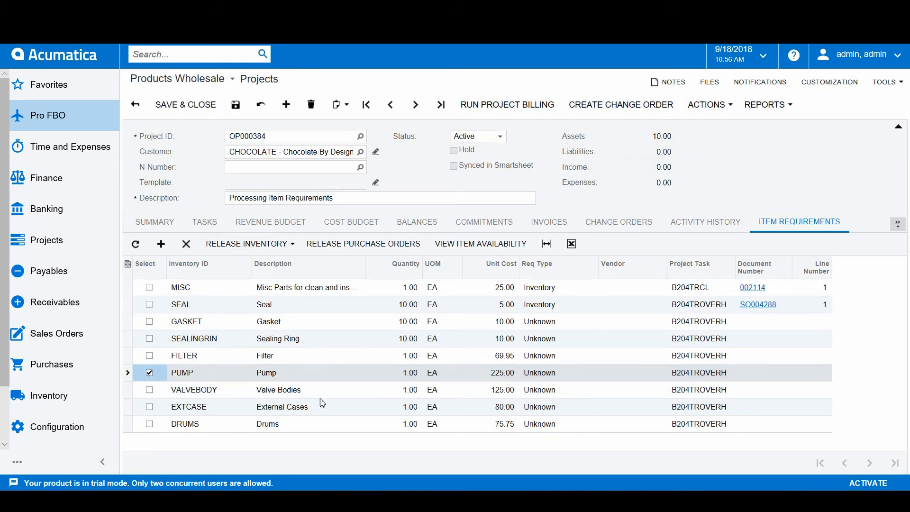
{"action": "left_click", "coordinate": [551, 376]}
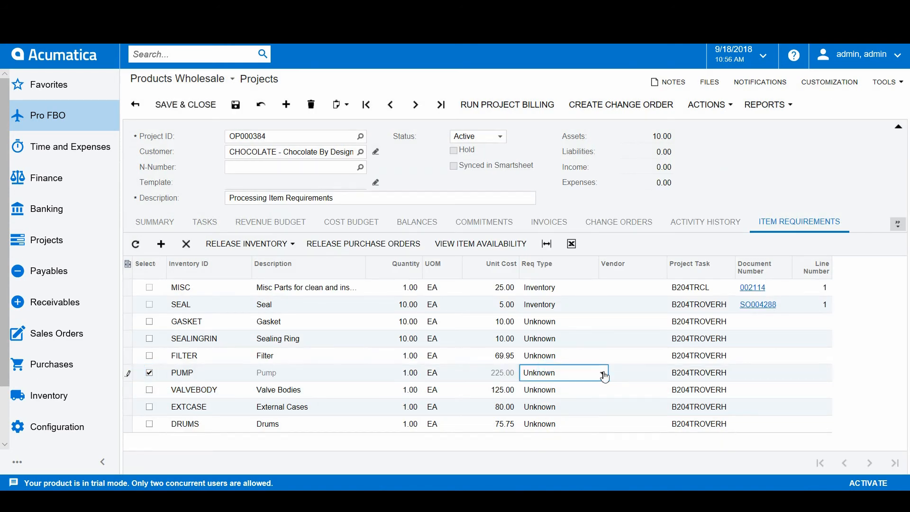
{"action": "left_click", "coordinate": [602, 373]}
{"action": "left_click", "coordinate": [574, 410]}
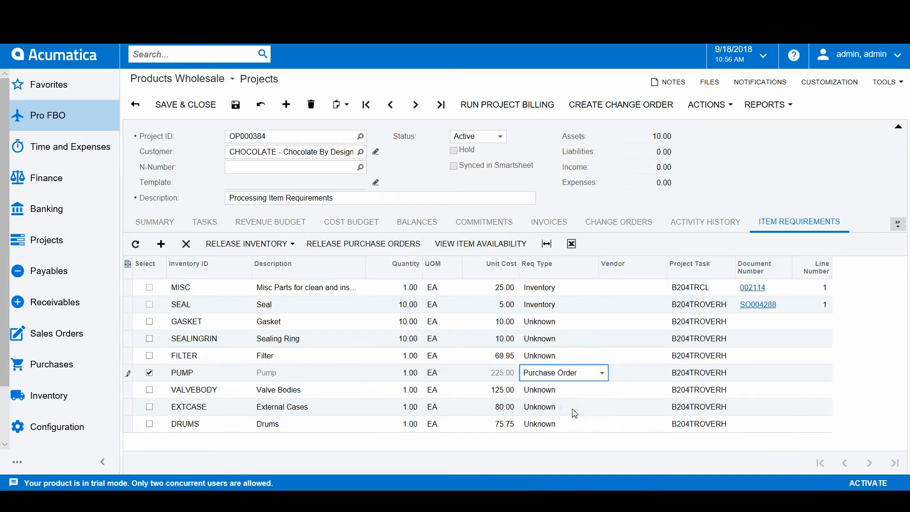
{"action": "left_click", "coordinate": [619, 373]}
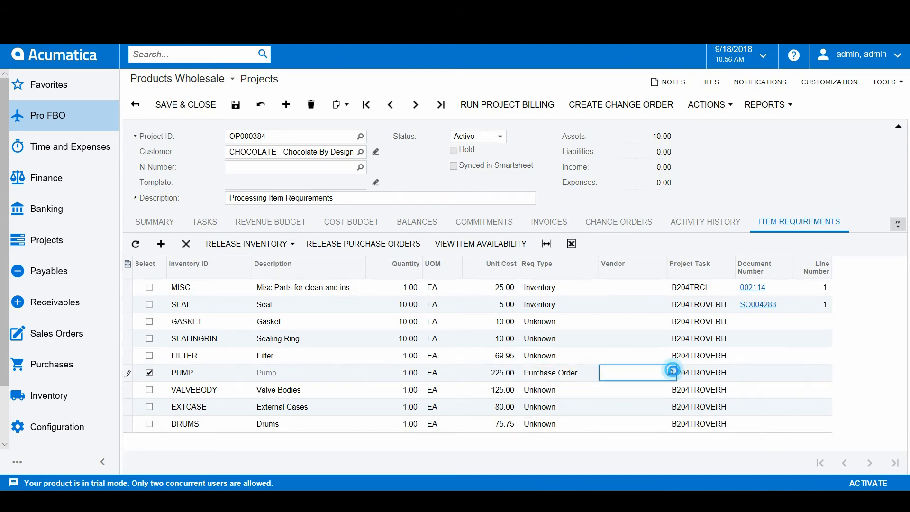
{"action": "left_click", "coordinate": [673, 371]}
{"action": "left_click", "coordinate": [567, 147]}
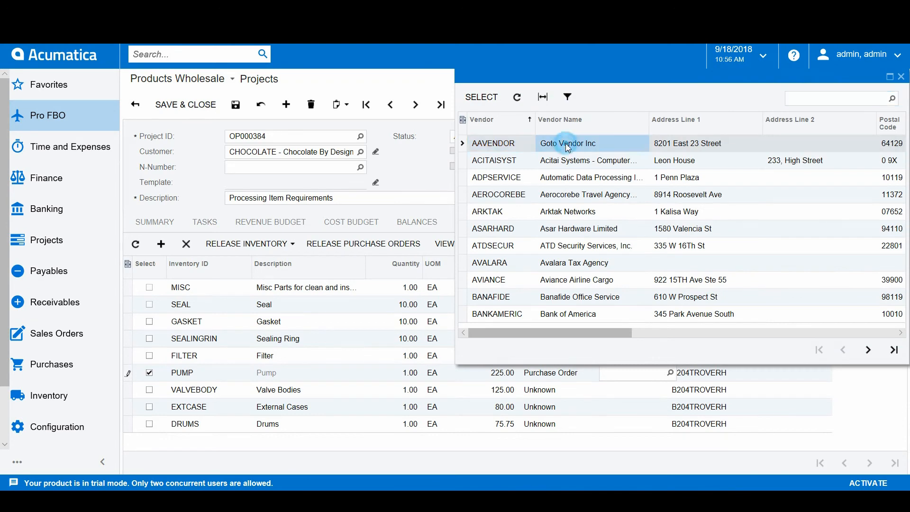
{"action": "left_click", "coordinate": [567, 147]}
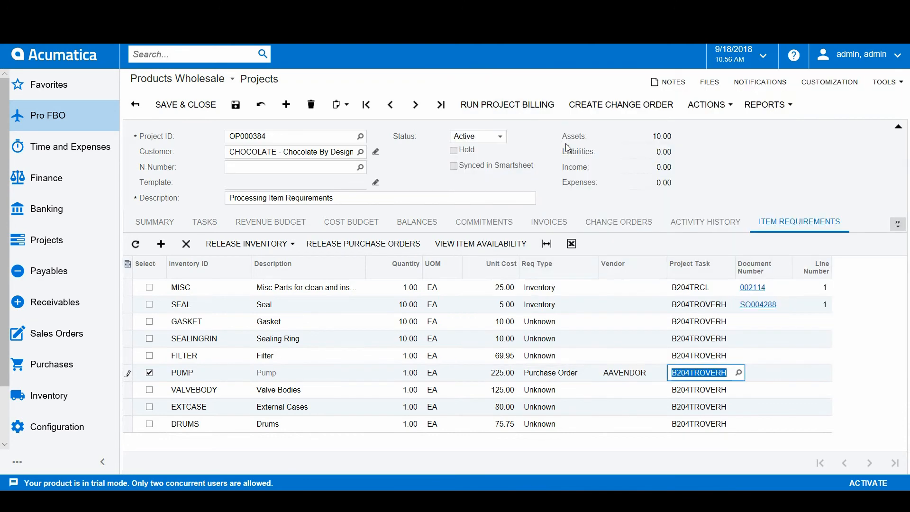
Step: Select the VALVEBODY requirement line, set its requirement type to Purchase Order and assign vendor AAVENDOR
{"action": "left_click", "coordinate": [150, 390]}
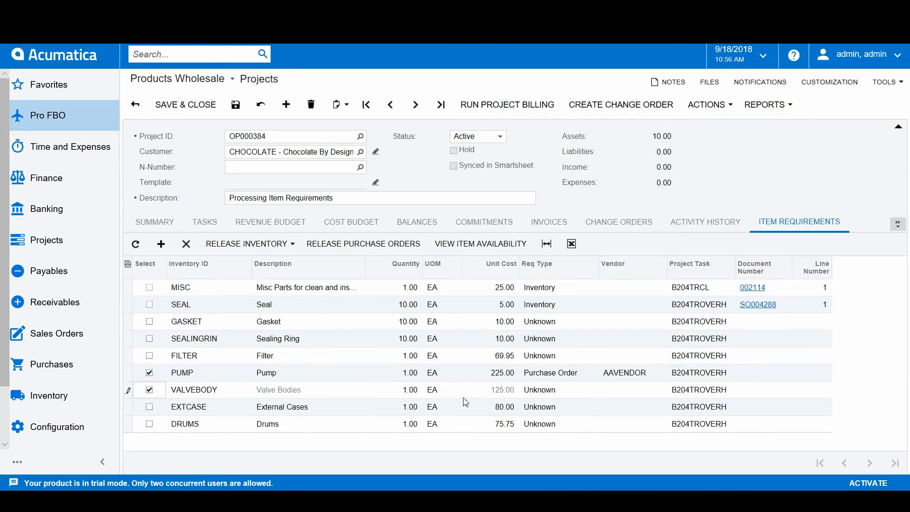
{"action": "left_click", "coordinate": [565, 390]}
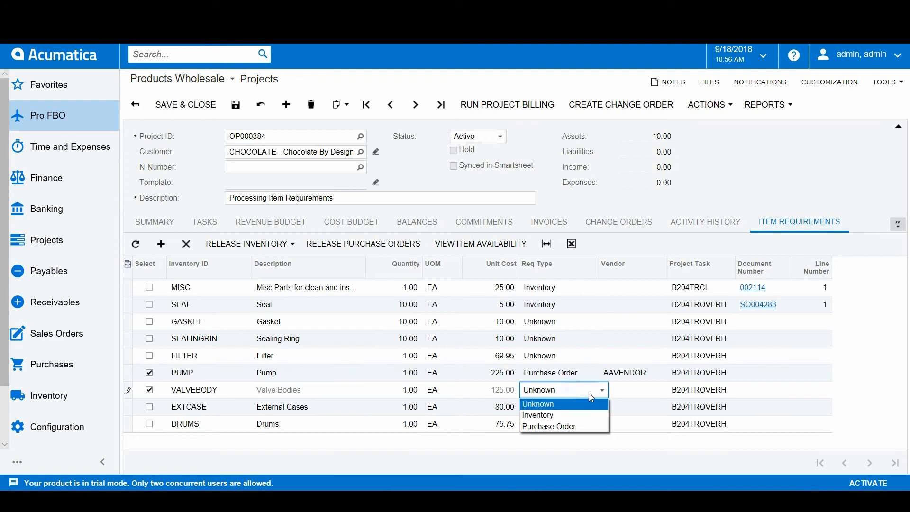
{"action": "left_click", "coordinate": [571, 429]}
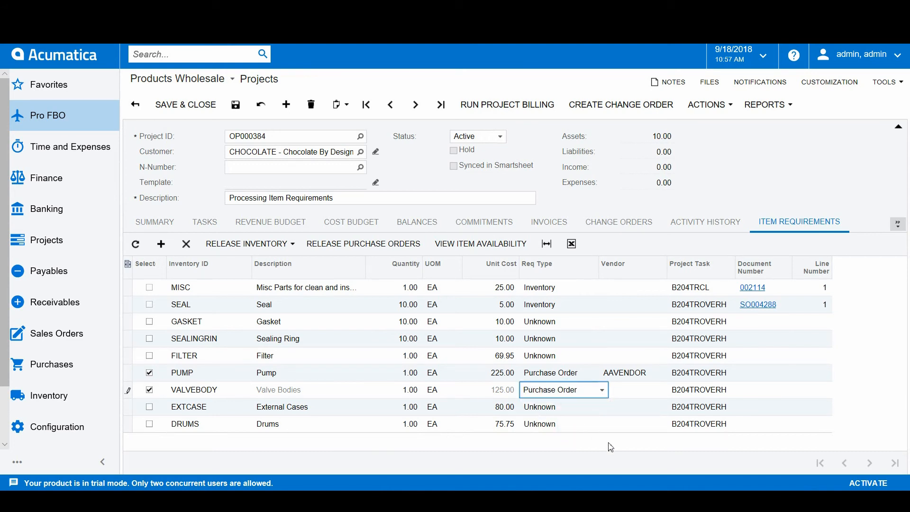
{"action": "left_click", "coordinate": [637, 391]}
{"action": "left_click", "coordinate": [670, 390]}
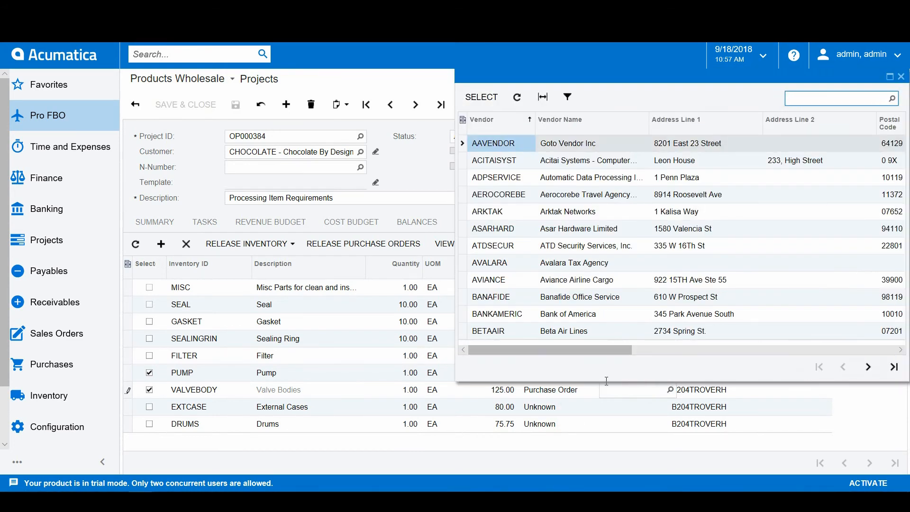
{"action": "double_click", "coordinate": [511, 147]}
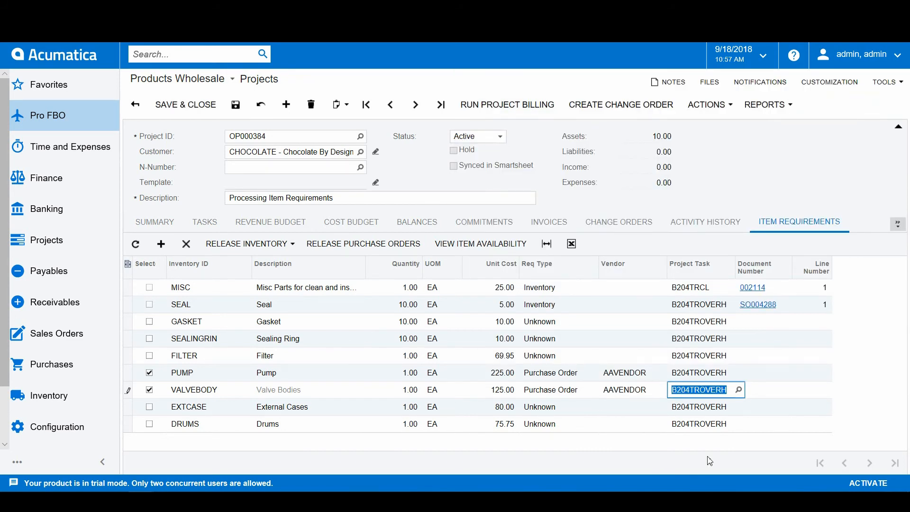
Step: Save the project, release the selected lines as a purchase order and check the project and project task on the generated order
{"action": "left_click", "coordinate": [235, 104]}
{"action": "left_click", "coordinate": [399, 249]}
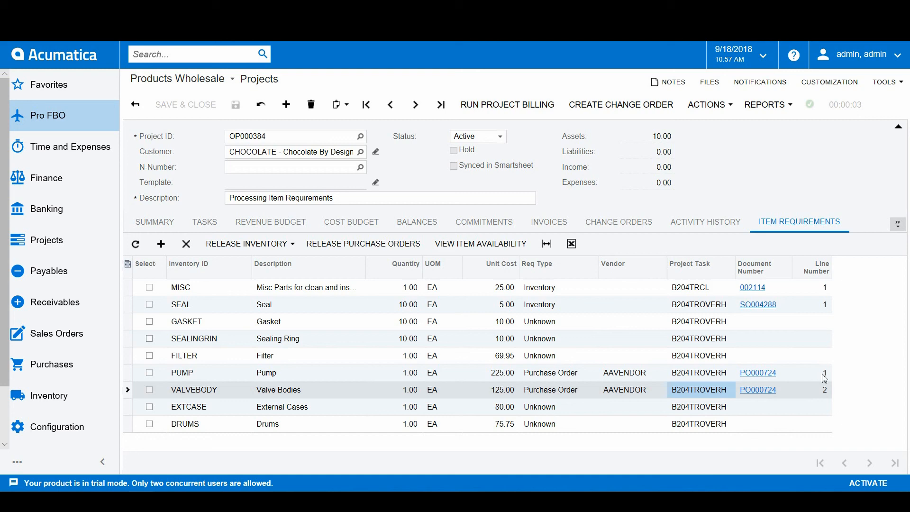
{"action": "left_click", "coordinate": [760, 372]}
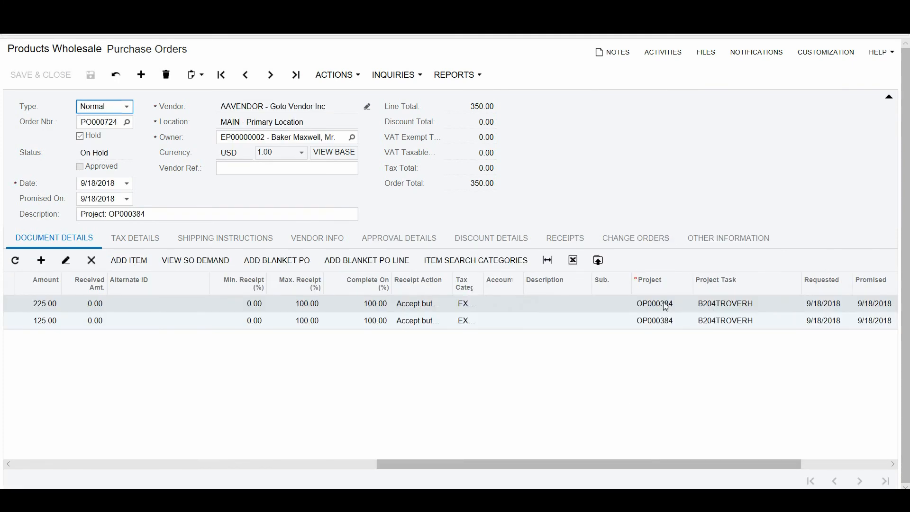
{"action": "left_click", "coordinate": [666, 307]}
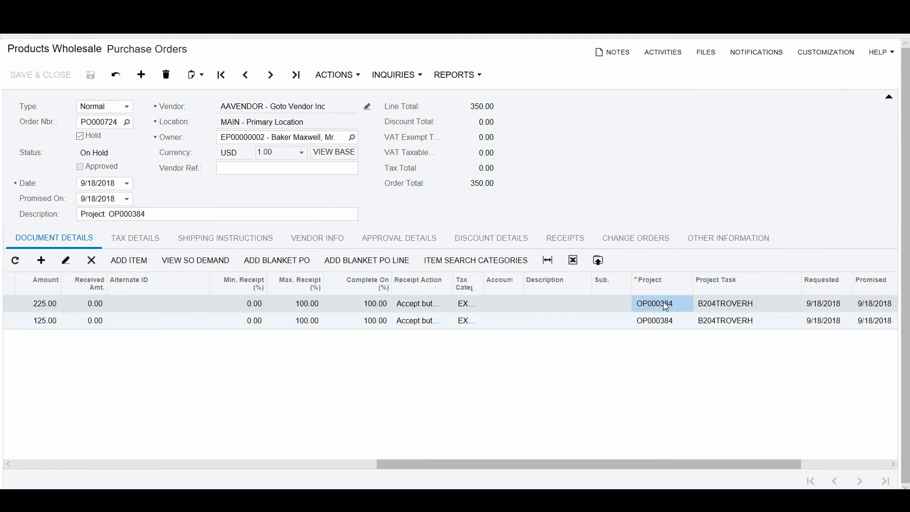
{"action": "left_click", "coordinate": [729, 307]}
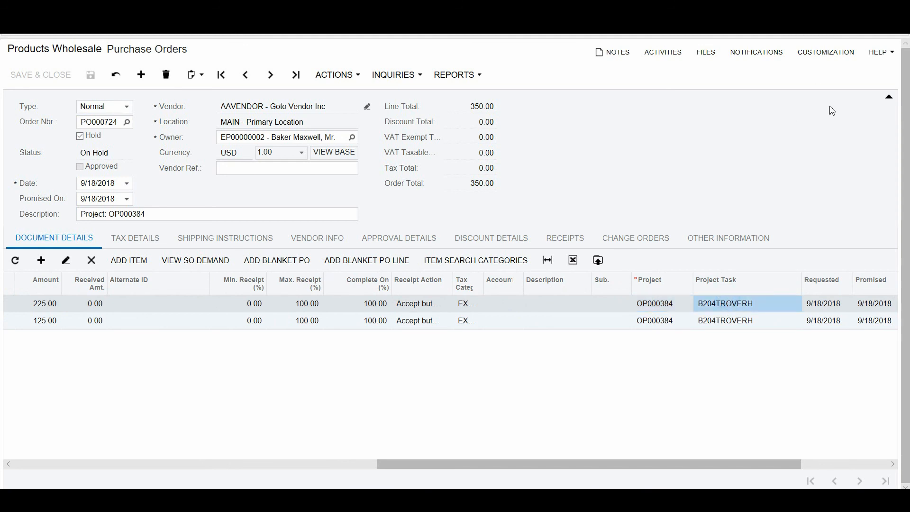